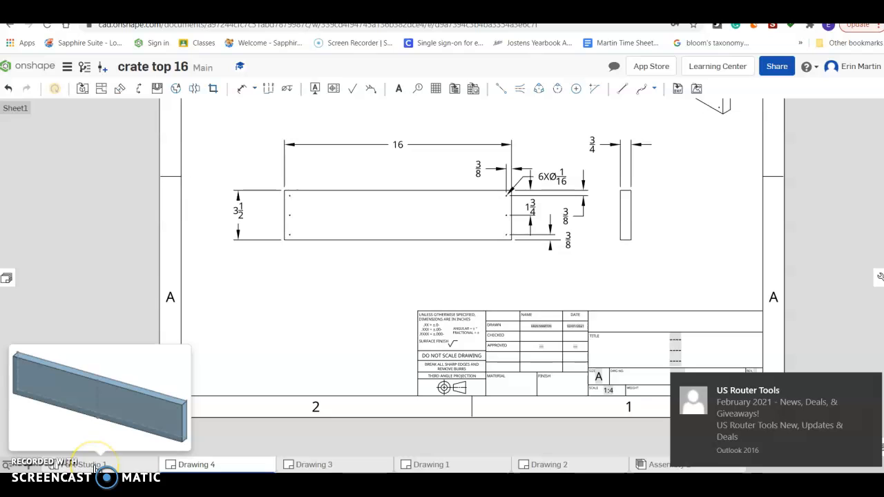
Open Part Studio 1 containing the crate top board.
{"action": "left_click", "coordinate": [91, 468]}
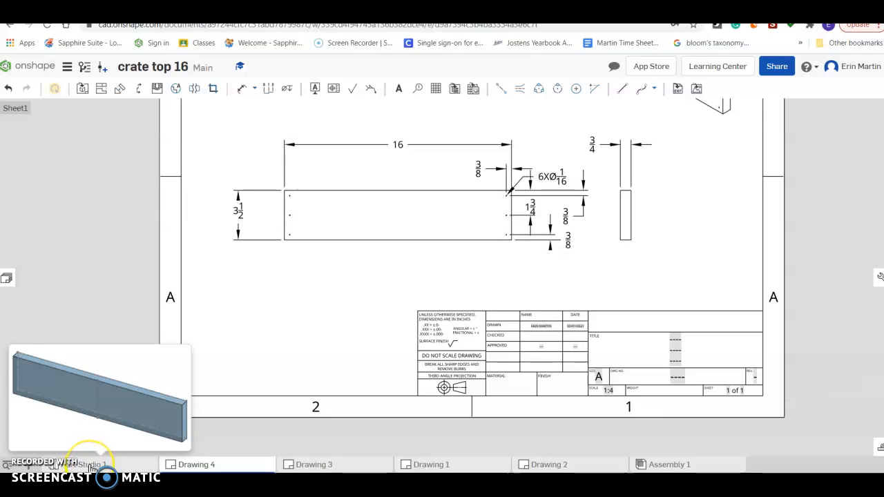
{"action": "left_click", "coordinate": [92, 468]}
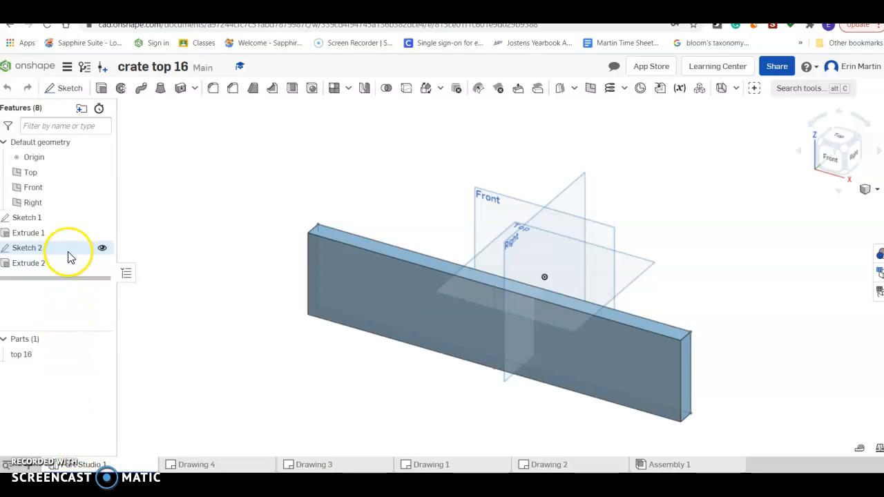
{"action": "right_click", "coordinate": [35, 219]}
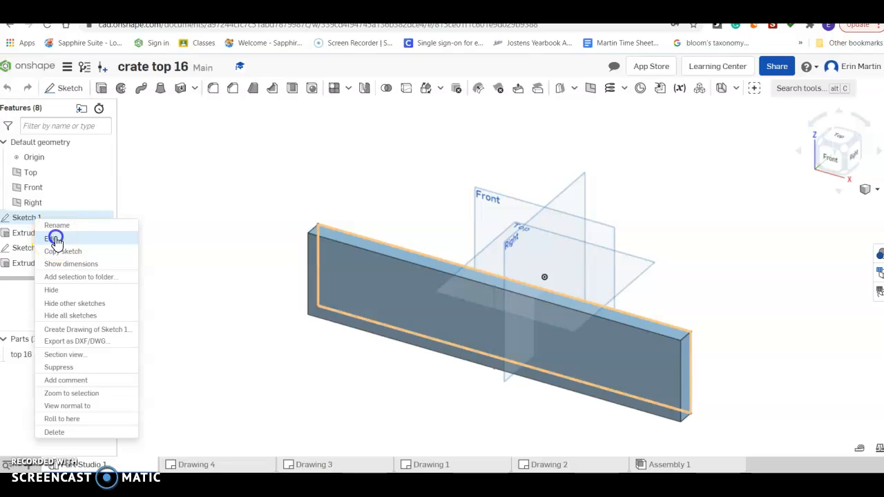
{"action": "left_click", "coordinate": [56, 239]}
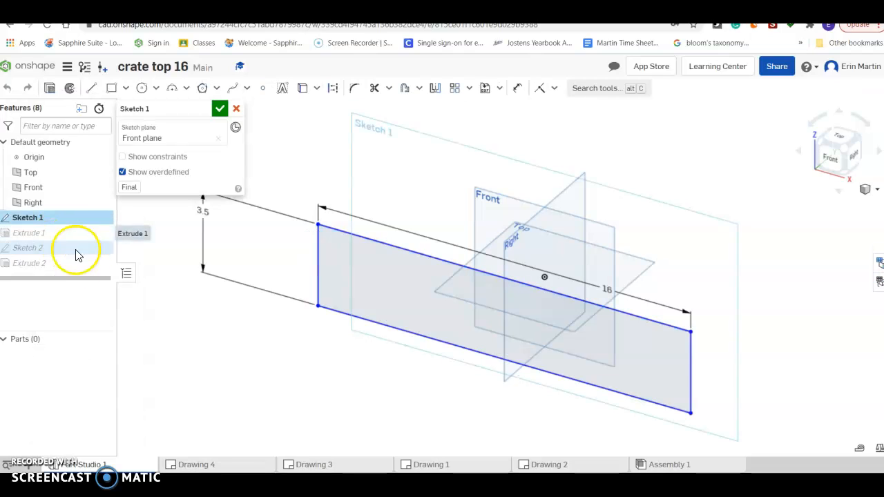
{"action": "double_click", "coordinate": [201, 212]}
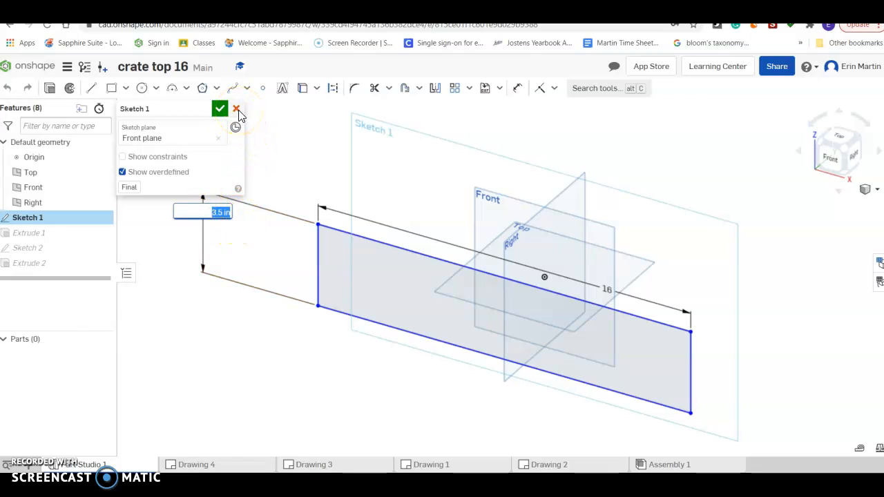
{"action": "type", "text": "1"}
{"action": "left_click", "coordinate": [237, 109]}
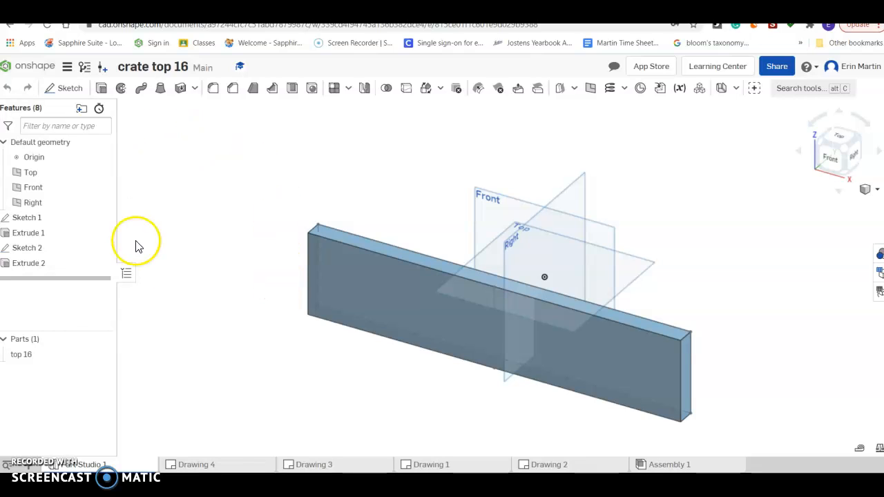
{"action": "mouse_move", "coordinate": [198, 466]}
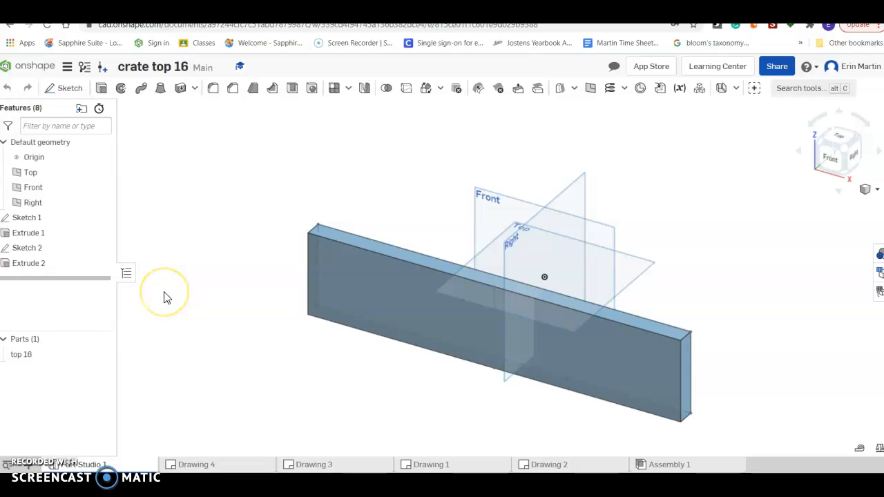
{"action": "right_click", "coordinate": [74, 238]}
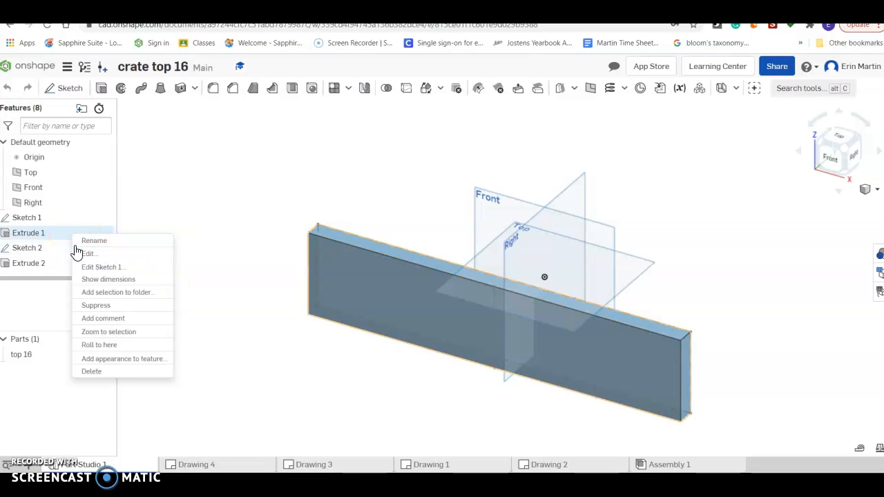
{"action": "left_click", "coordinate": [79, 254]}
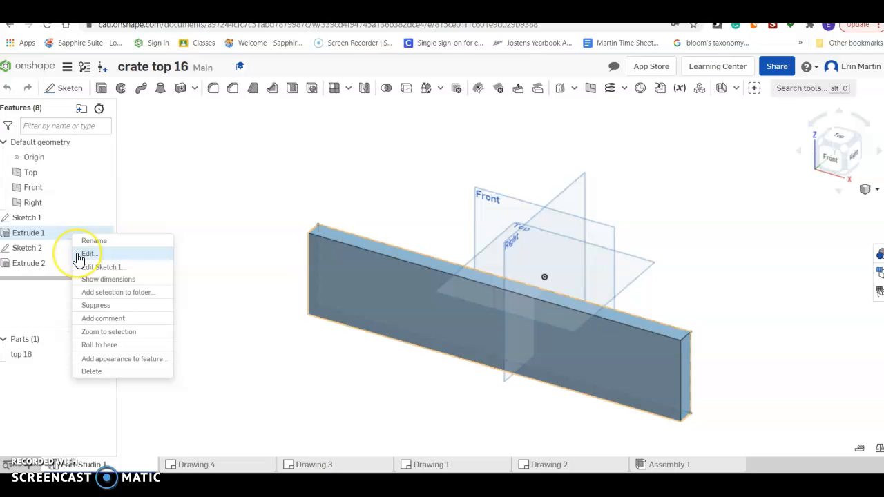
Open Sketch 2, which holds the nail hole layout, for editing.
{"action": "left_click", "coordinate": [35, 246]}
{"action": "right_click", "coordinate": [61, 247]}
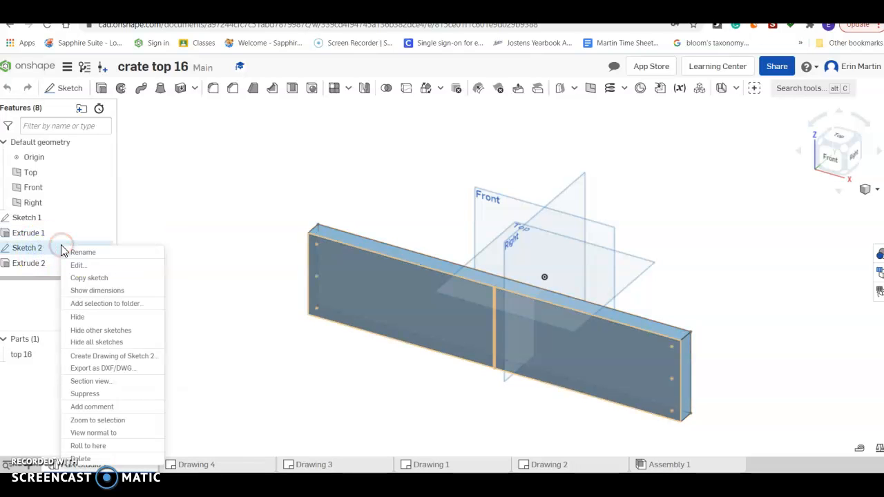
{"action": "left_click", "coordinate": [74, 268]}
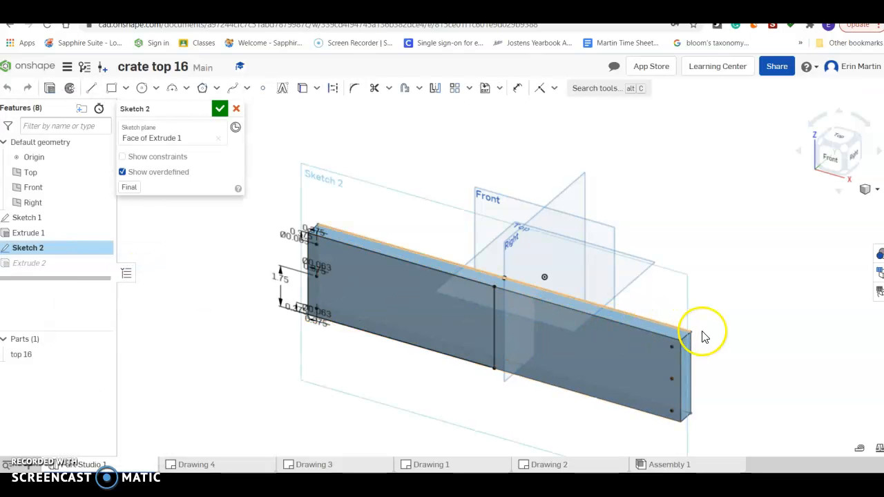
Try to dimension the upper hole at the board's right end 3/4 in from the top edge, and delete that dimension.
{"action": "scroll", "coordinate": [702, 337], "scroll_direction": "up", "scroll_amount": 10}
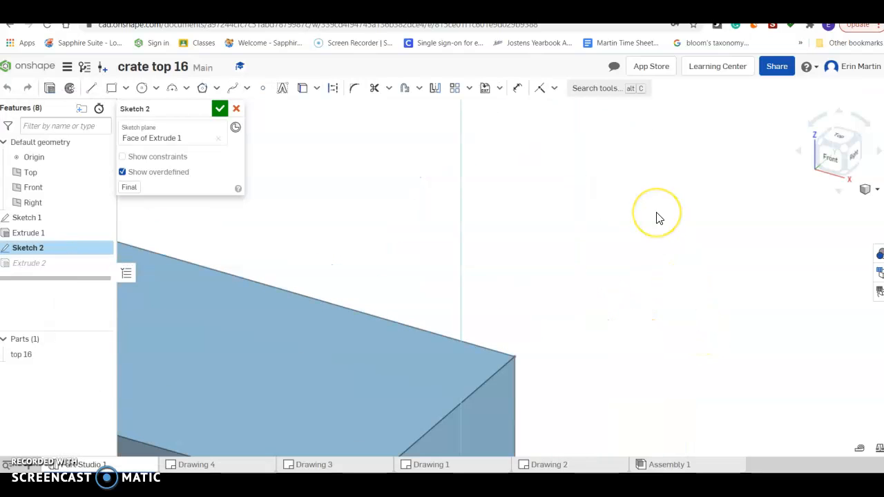
{"action": "scroll", "coordinate": [659, 219], "scroll_direction": "down", "scroll_amount": 4}
{"action": "key", "text": "n"}
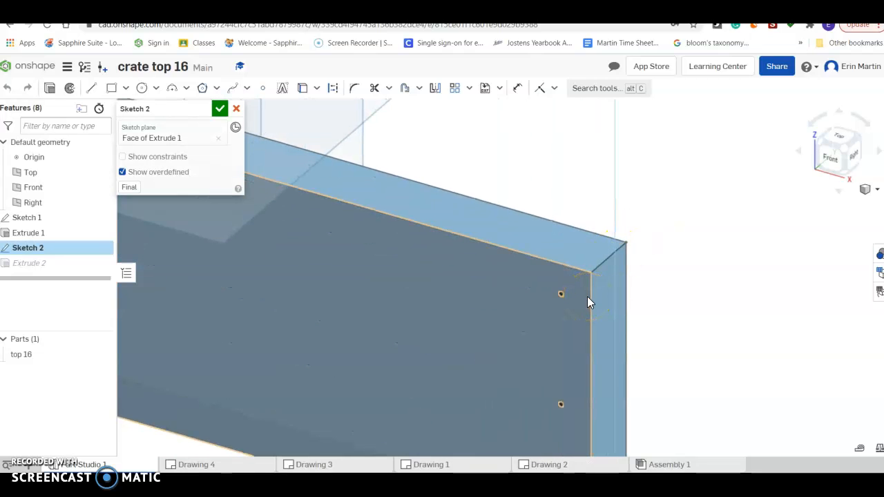
{"action": "left_click", "coordinate": [539, 286]}
{"action": "left_click", "coordinate": [345, 111]}
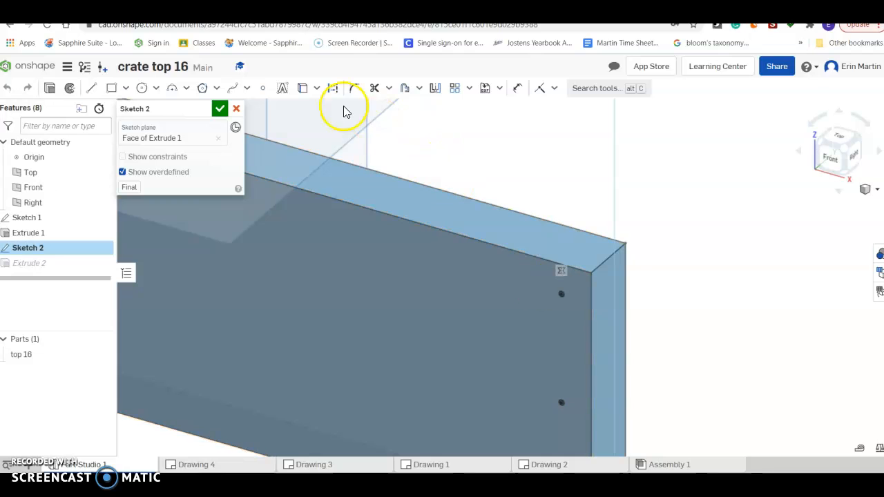
{"action": "left_click", "coordinate": [519, 88]}
{"action": "left_click", "coordinate": [566, 268]}
{"action": "left_click", "coordinate": [561, 294]}
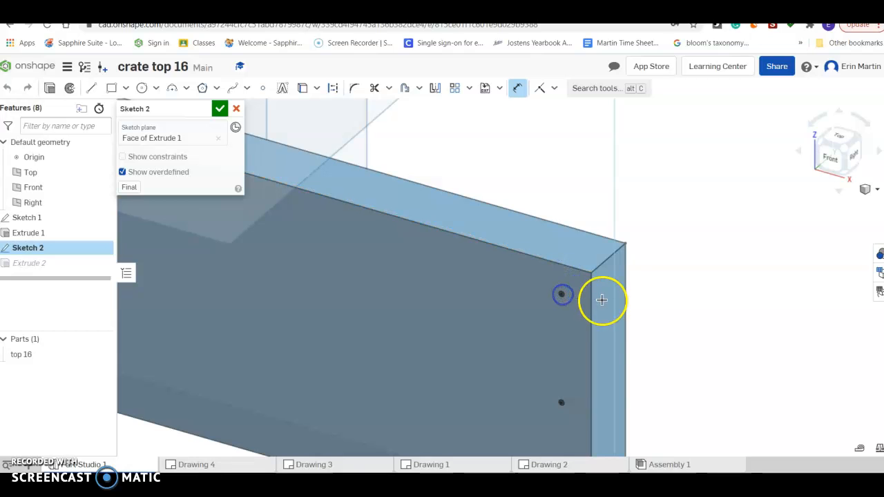
{"action": "left_click", "coordinate": [663, 309]}
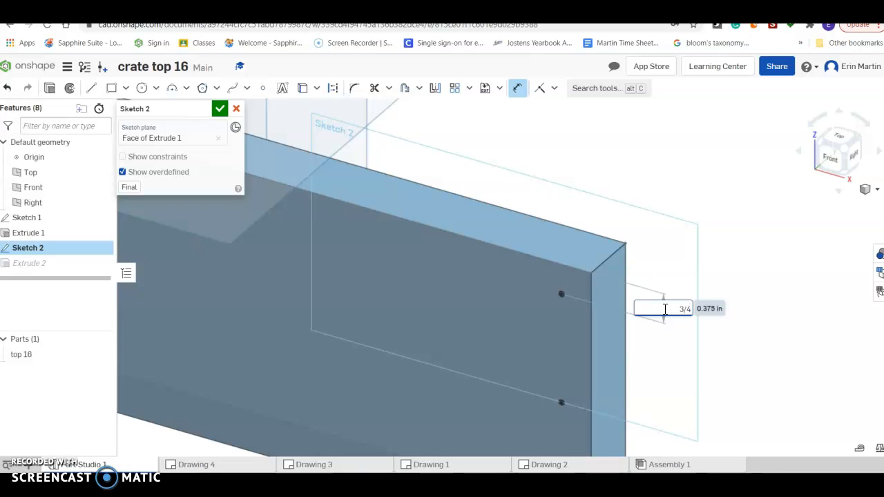
{"action": "key", "text": "Return"}
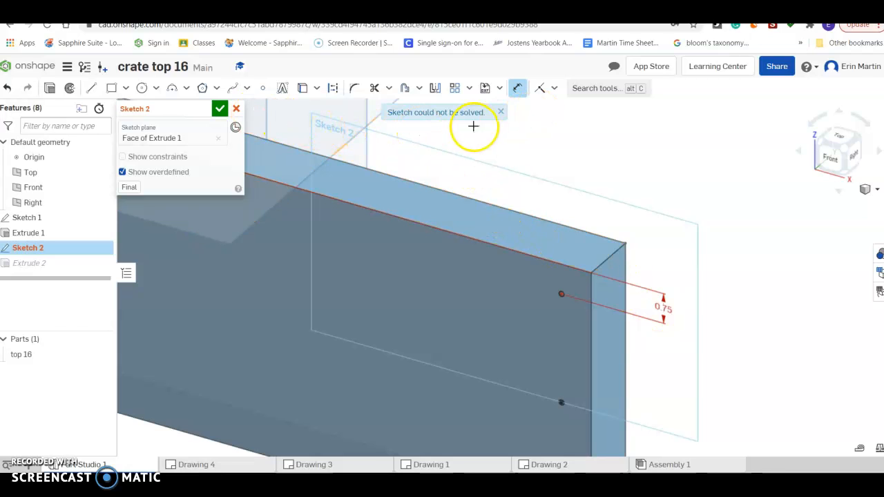
{"action": "left_click", "coordinate": [503, 115]}
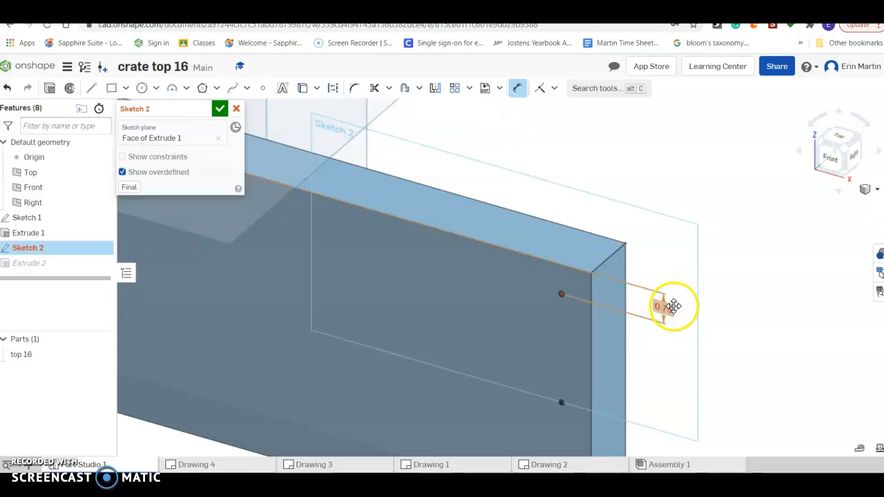
{"action": "left_click", "coordinate": [669, 306]}
{"action": "key", "text": "Delete"}
Set the lower left hole's distance from the board's bottom edge to 3/4 in and accept the sketch.
{"action": "scroll", "coordinate": [669, 306], "scroll_direction": "down", "scroll_amount": 5}
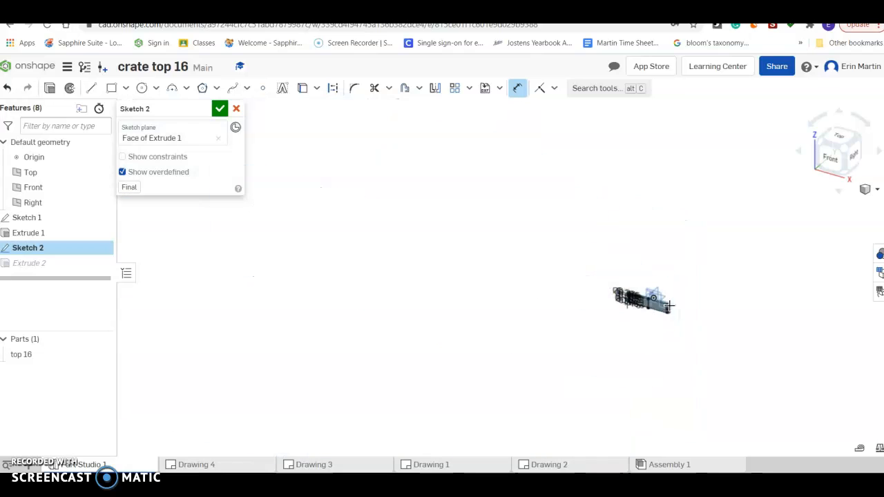
{"action": "scroll", "coordinate": [669, 306], "scroll_direction": "up", "scroll_amount": 4}
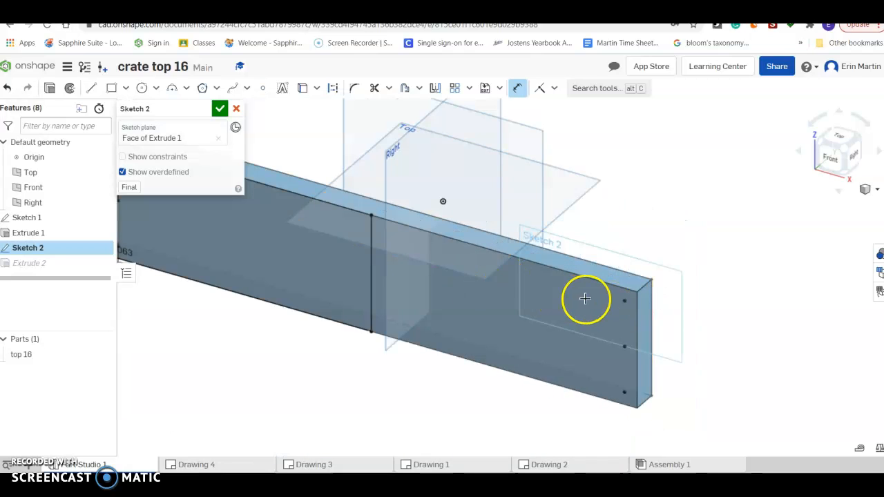
{"action": "scroll", "coordinate": [315, 334], "scroll_direction": "down", "scroll_amount": 2}
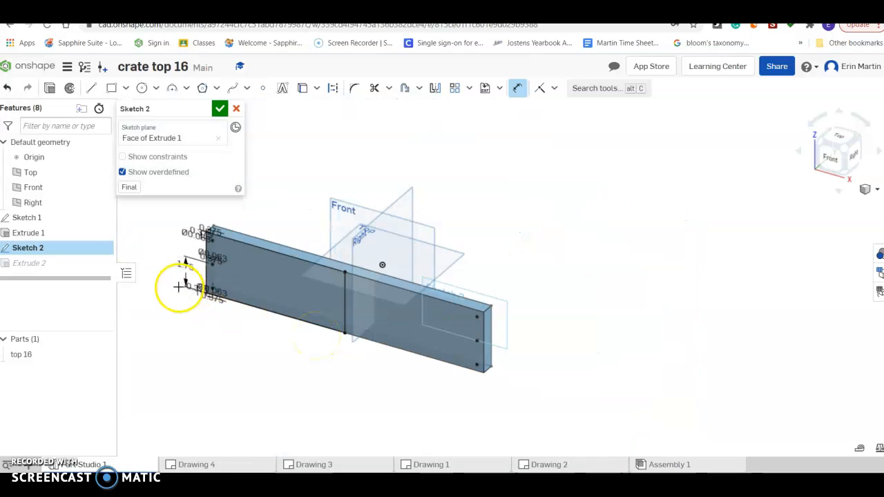
{"action": "scroll", "coordinate": [178, 287], "scroll_direction": "up", "scroll_amount": 6}
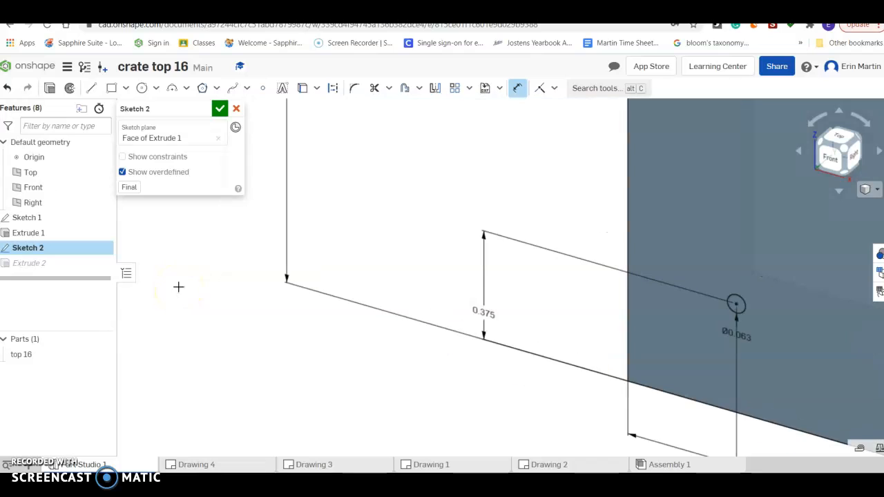
{"action": "double_click", "coordinate": [486, 314]}
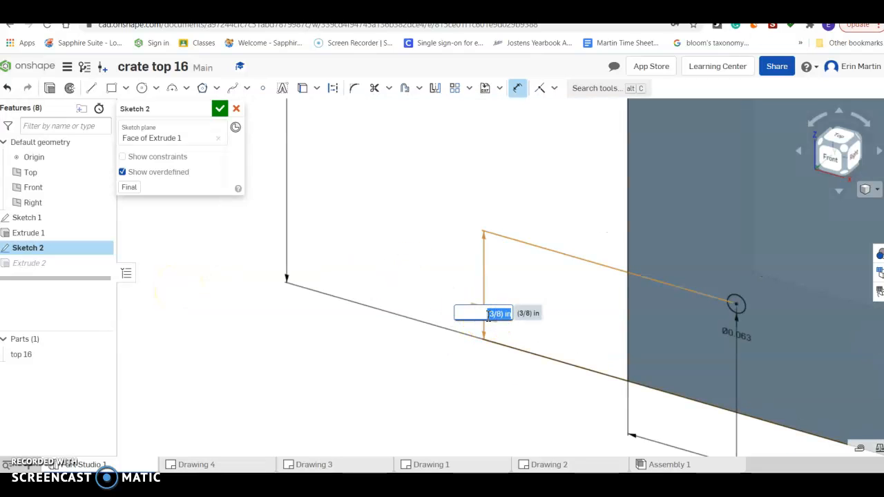
{"action": "type", "text": "3/4"}
{"action": "key", "text": "Return"}
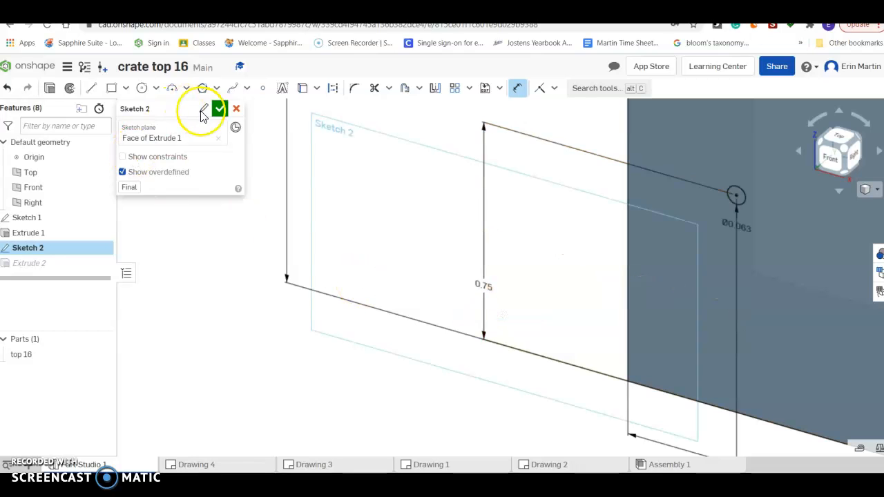
{"action": "left_click", "coordinate": [218, 109]}
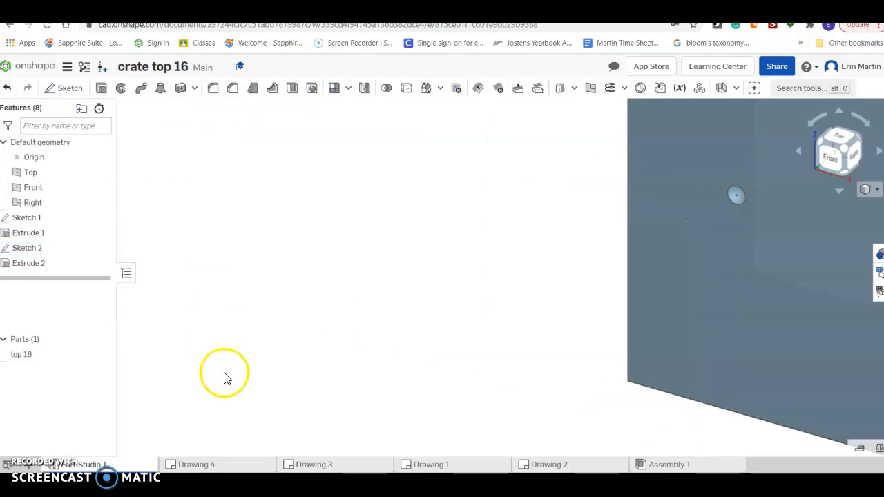
Update Drawing 4 with the edited hole position from the part.
{"action": "left_click", "coordinate": [207, 465]}
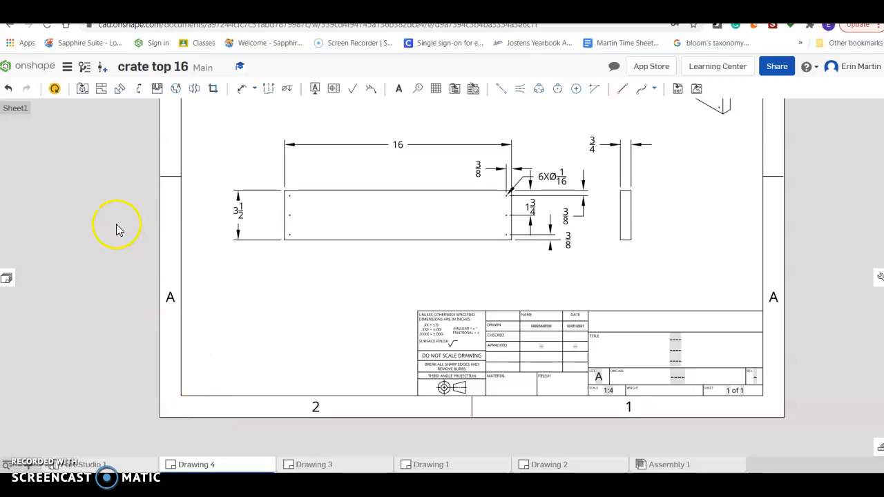
{"action": "left_click", "coordinate": [55, 94]}
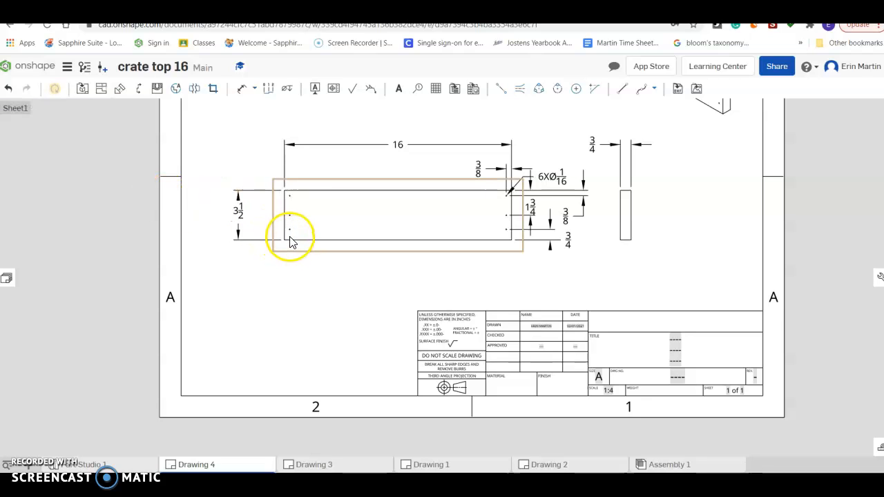
Dimension the vertical distance from the lower left hole to the board's bottom edge in the front view.
{"action": "scroll", "coordinate": [274, 257], "scroll_direction": "up", "scroll_amount": 5}
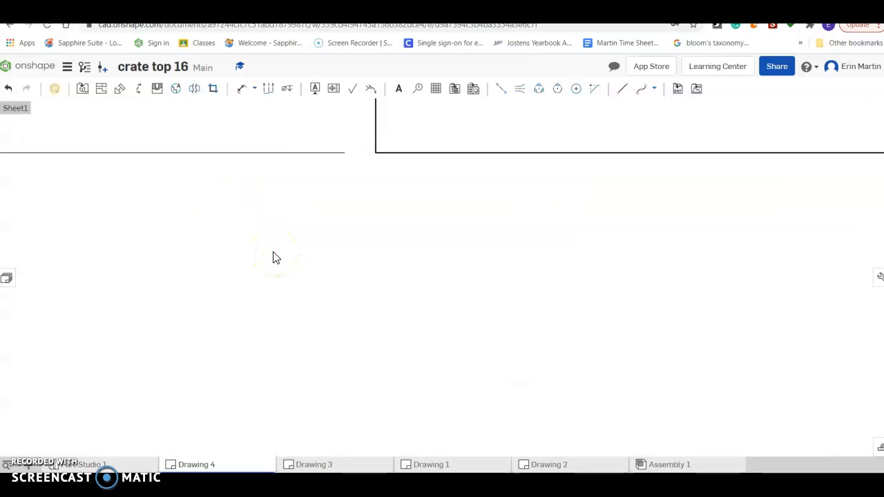
{"action": "scroll", "coordinate": [319, 225], "scroll_direction": "down", "scroll_amount": 2}
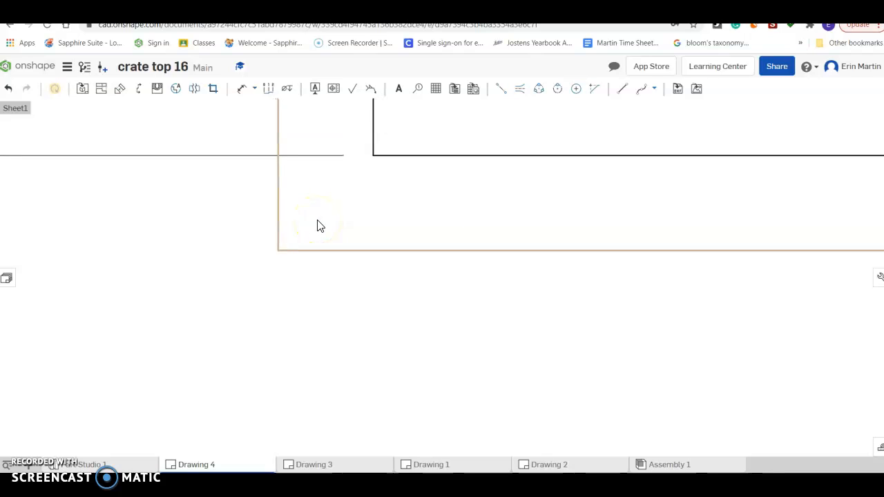
{"action": "scroll", "coordinate": [319, 225], "scroll_direction": "down", "scroll_amount": 3}
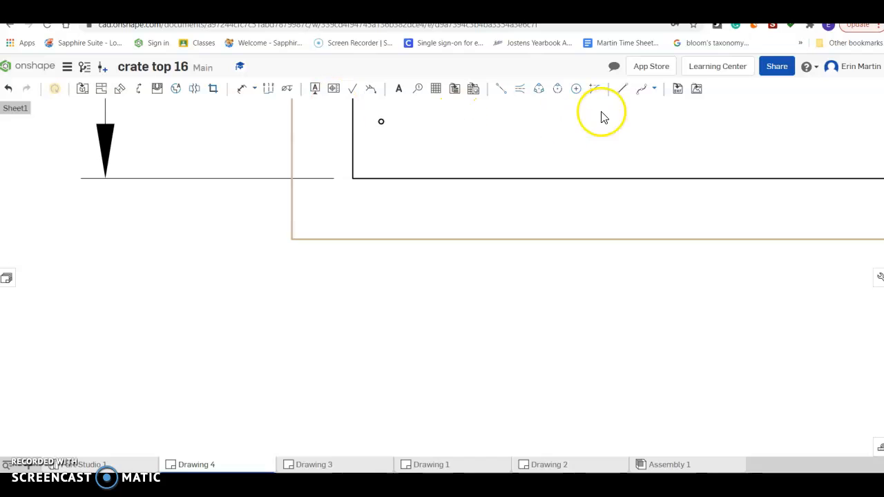
{"action": "left_click", "coordinate": [241, 90]}
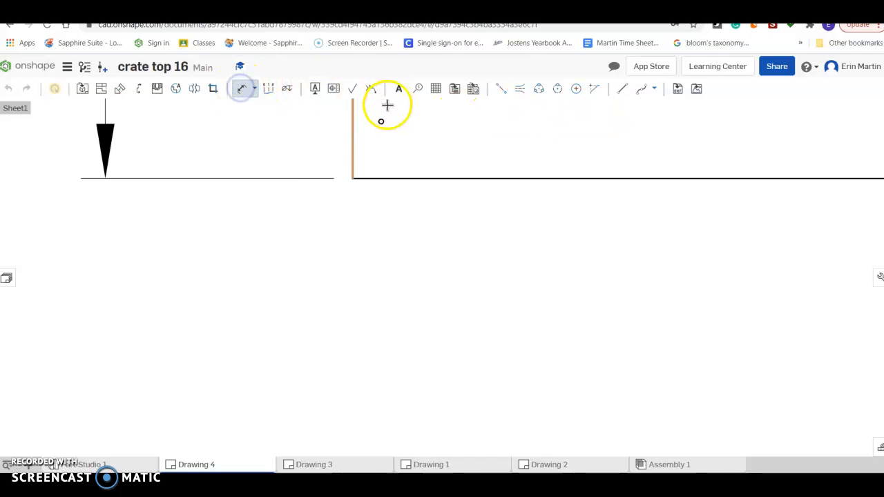
{"action": "left_click", "coordinate": [383, 122]}
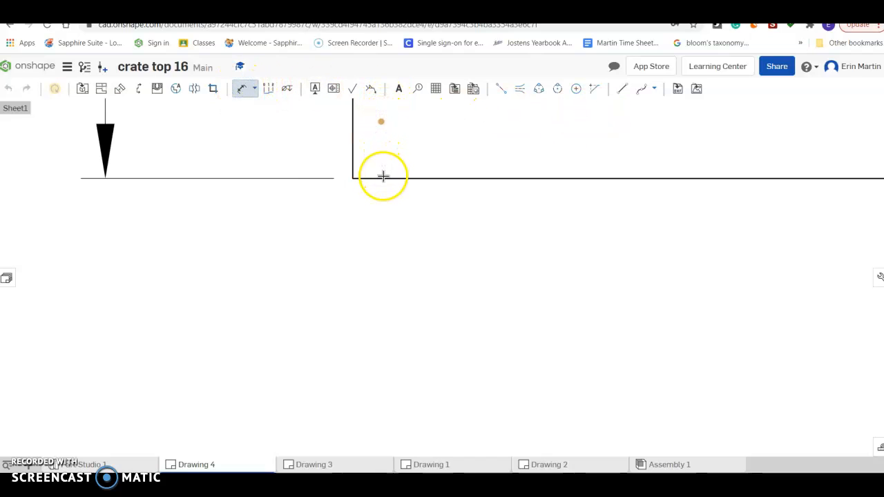
{"action": "left_click", "coordinate": [382, 179]}
{"action": "left_click_drag", "start_coordinate": [293, 149], "coordinate": [279, 149]}
{"action": "left_click", "coordinate": [296, 199]}
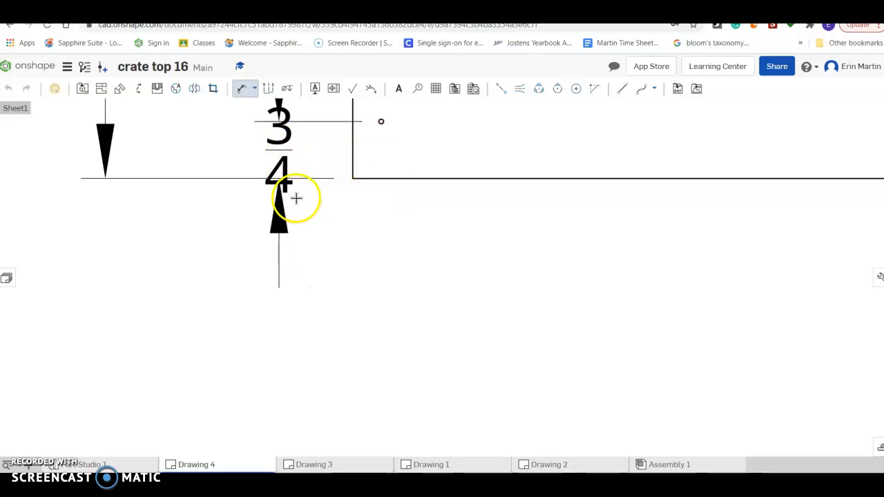
In Part Studio 1, set the lower left hole's distance from the board's bottom edge to 0.375 in in Sketch 2 and accept the sketch.
{"action": "left_click", "coordinate": [95, 463]}
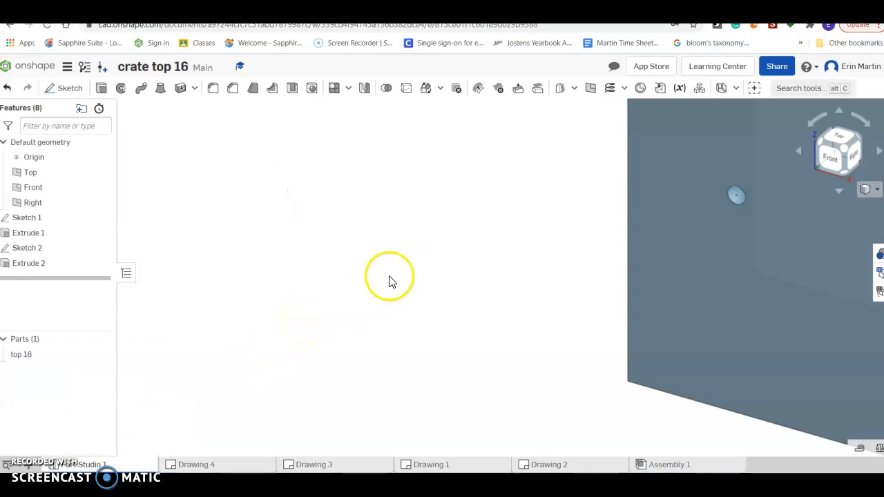
{"action": "right_click", "coordinate": [76, 251]}
{"action": "left_click", "coordinate": [90, 270]}
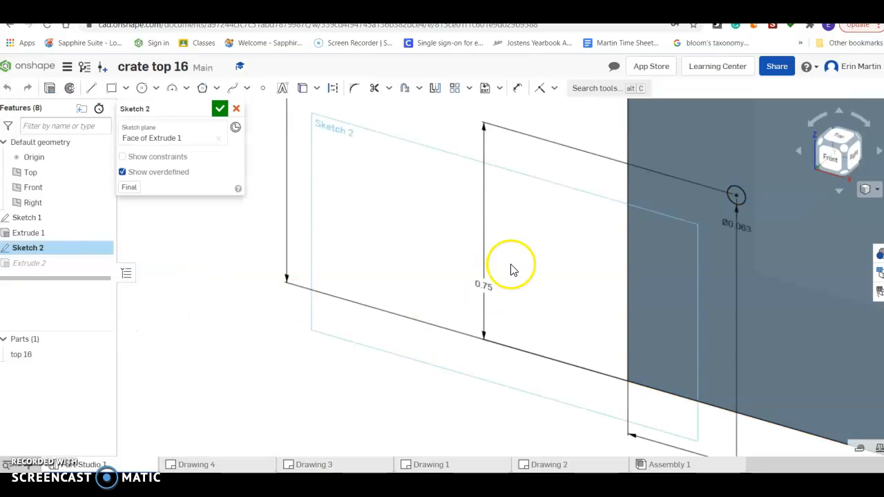
{"action": "double_click", "coordinate": [482, 285]}
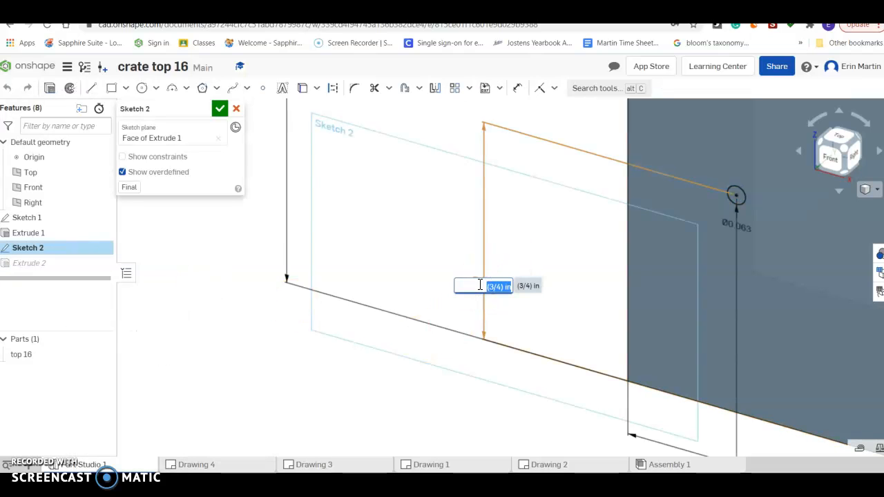
{"action": "key", "text": "Return"}
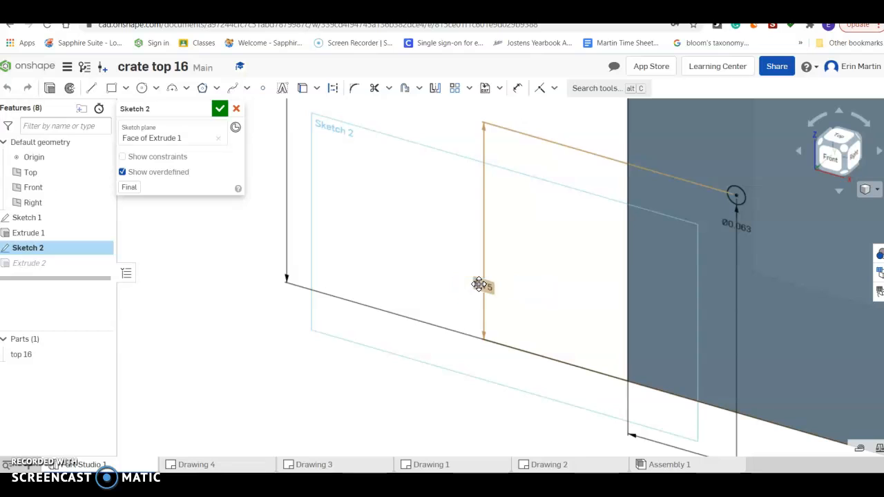
{"action": "left_click", "coordinate": [341, 187]}
{"action": "left_click", "coordinate": [220, 110]}
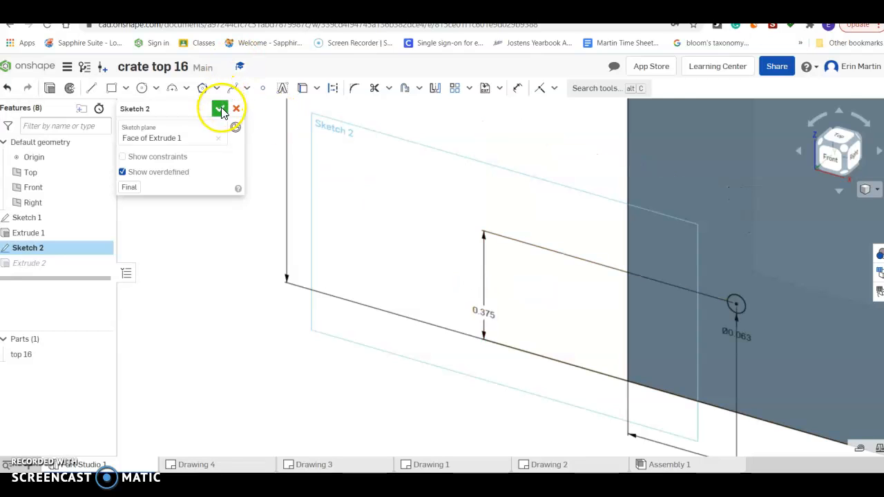
Update Drawing 4 from the edited part and delete the vertical dimension between the lower left hole and the board's bottom edge.
{"action": "left_click", "coordinate": [217, 467]}
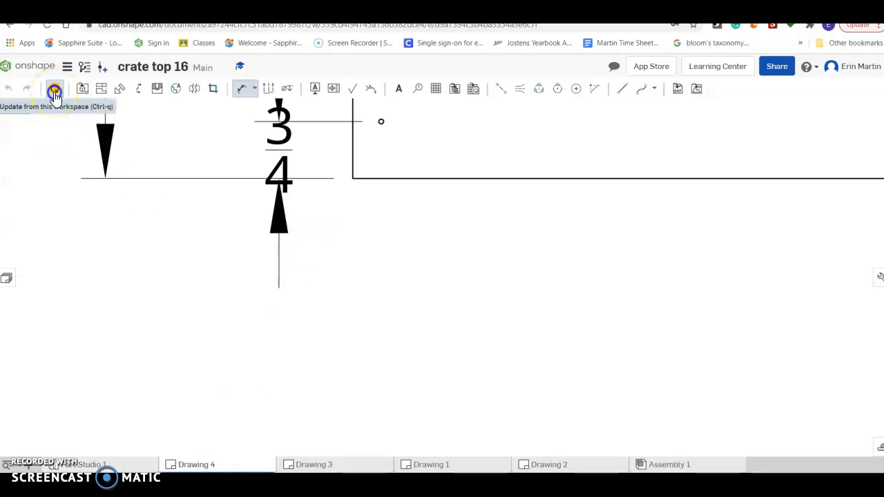
{"action": "left_click", "coordinate": [54, 91]}
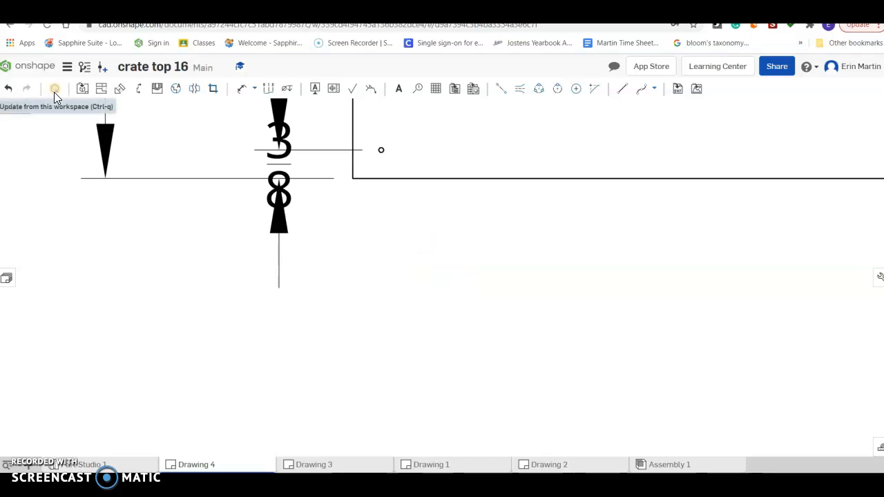
{"action": "left_click", "coordinate": [270, 141]}
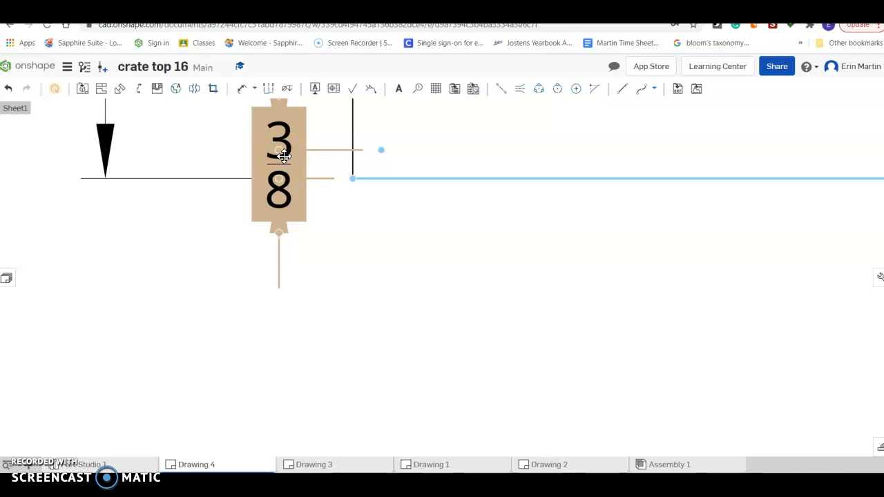
{"action": "left_click", "coordinate": [223, 251]}
{"action": "left_click", "coordinate": [280, 220]}
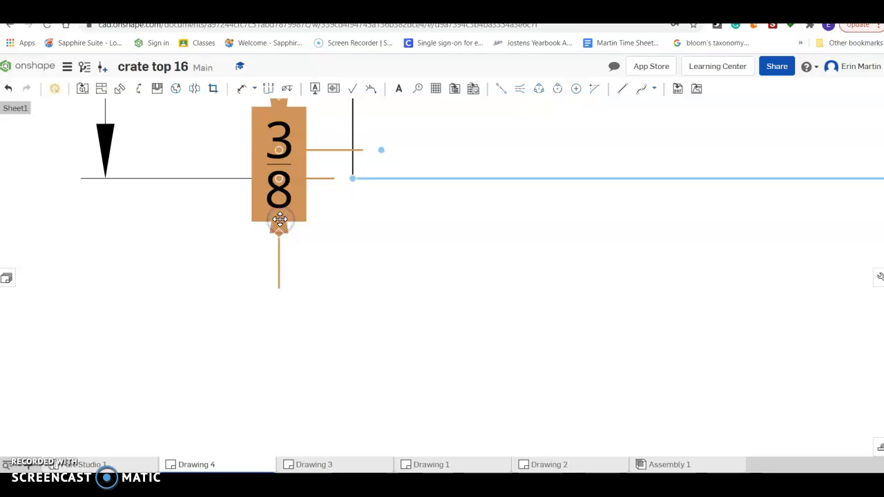
{"action": "key", "text": "Delete"}
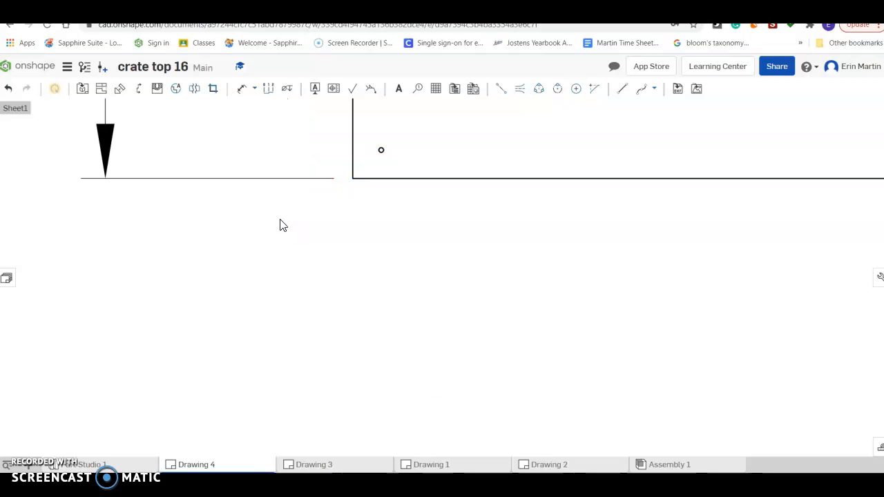